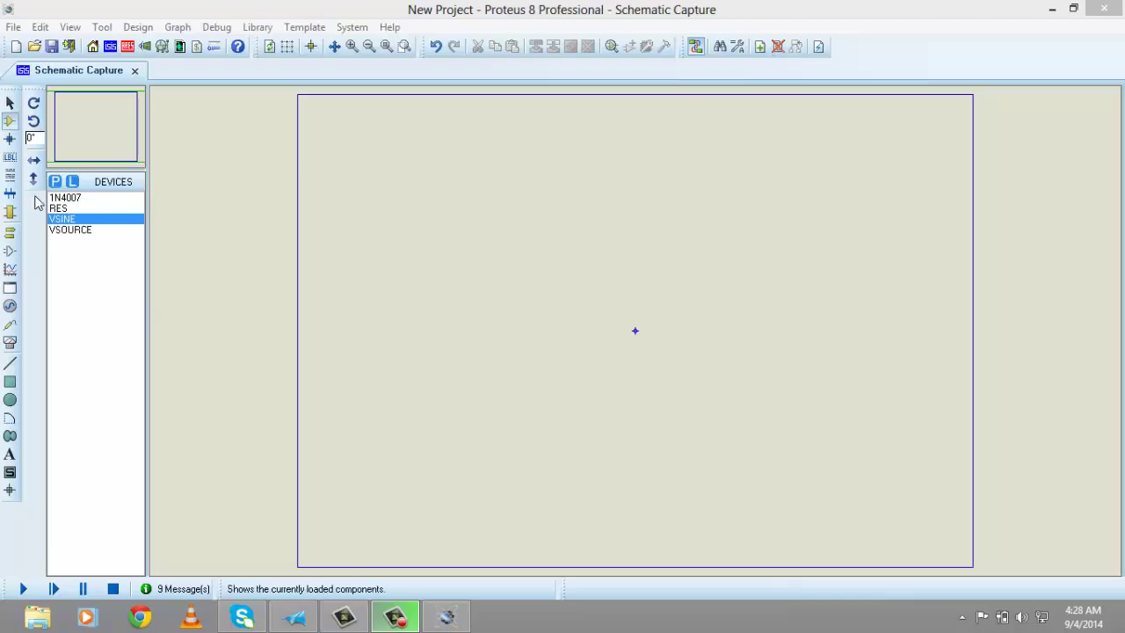
- Preview the loaded RES and VSINE parts in the device list
click(65, 209)
click(70, 227)
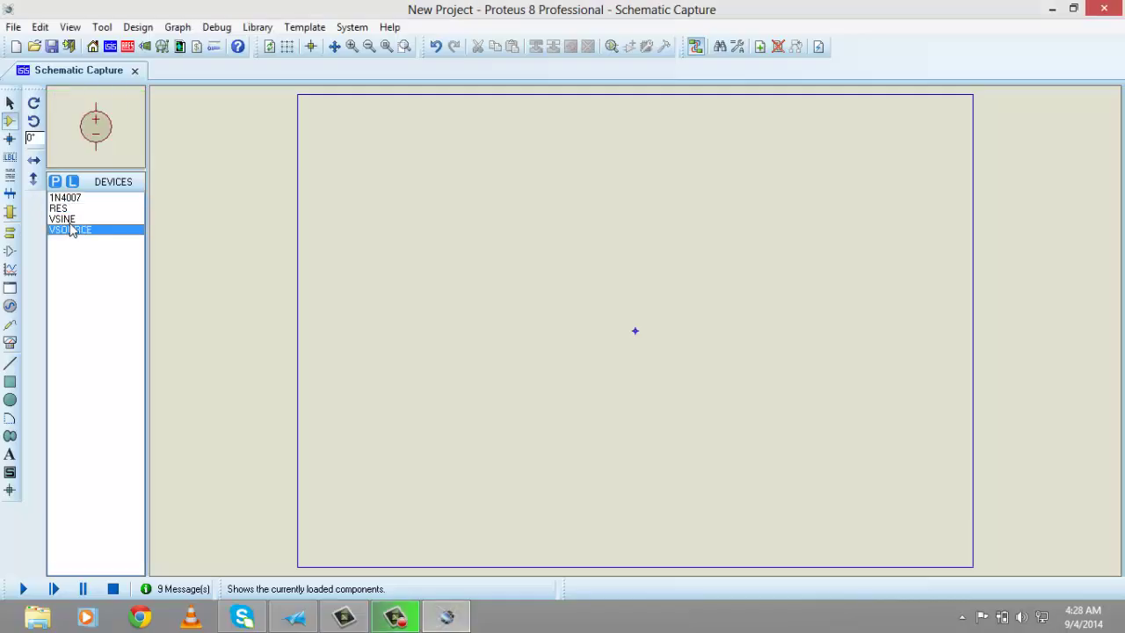
key(Up)
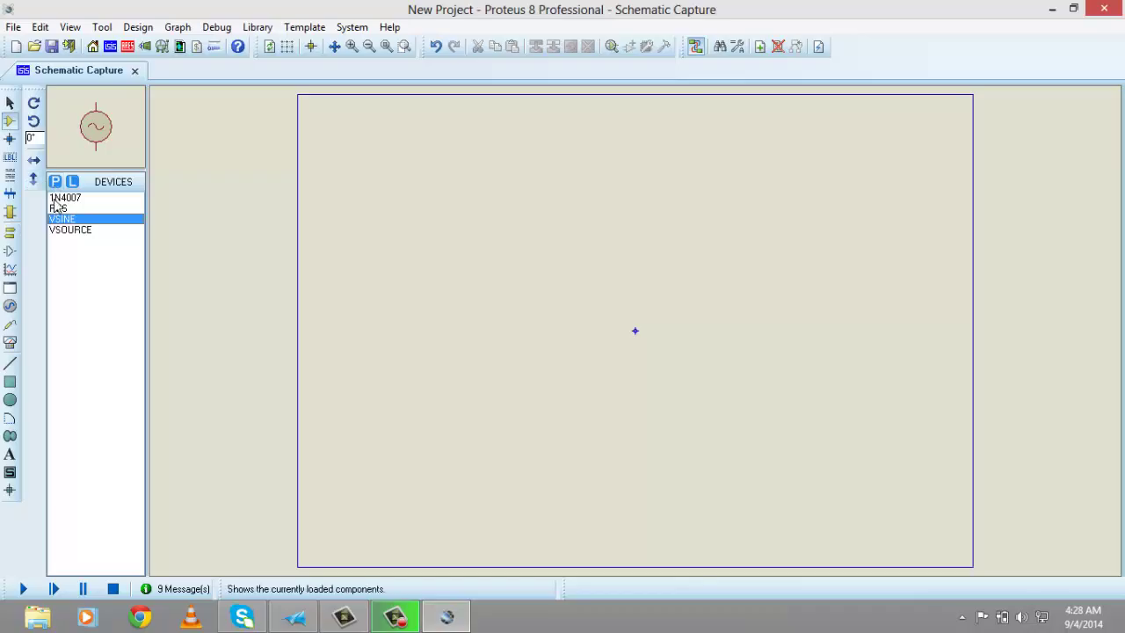
click(58, 208)
click(61, 220)
- Search the library for 'bridge' and choose the 400V 2W04G bridge rectifier
click(58, 182)
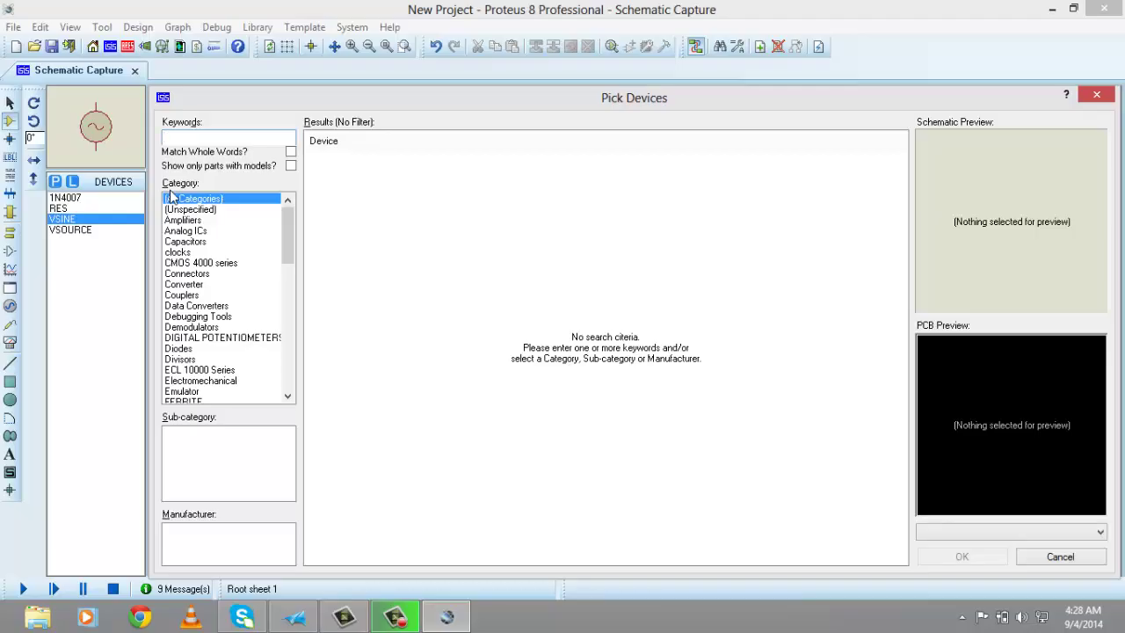
text(bridge)
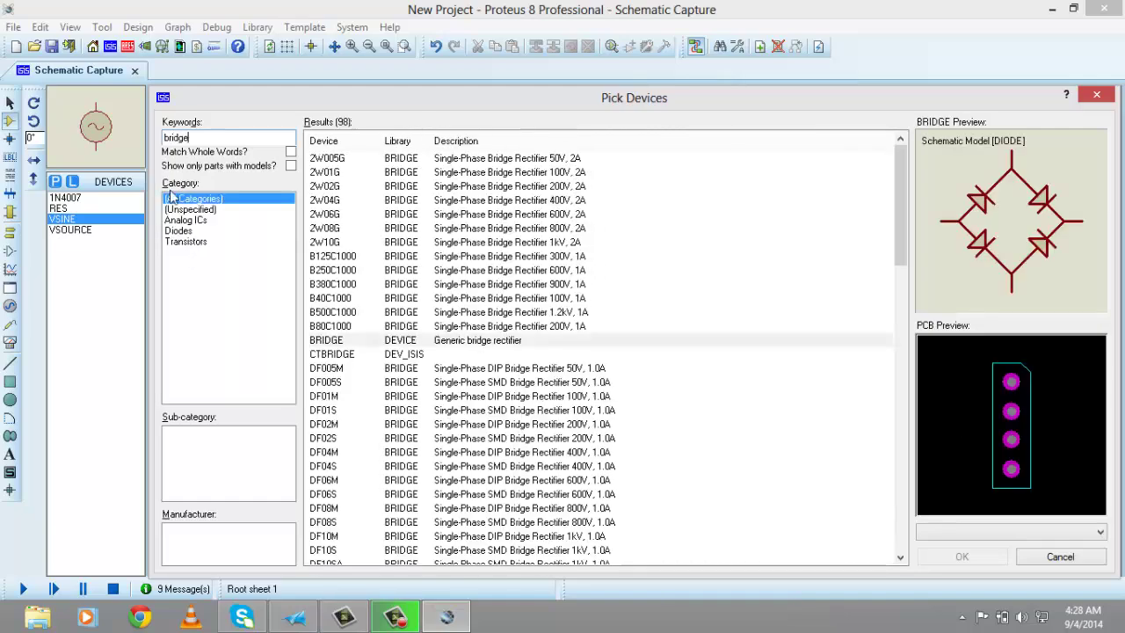
click(457, 186)
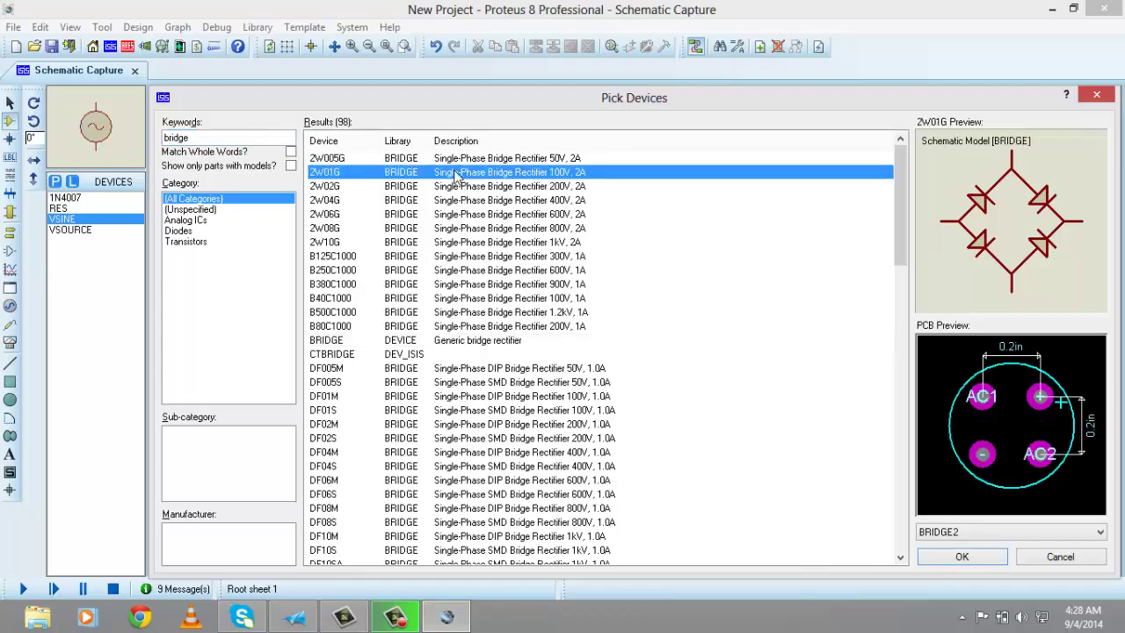
click(449, 159)
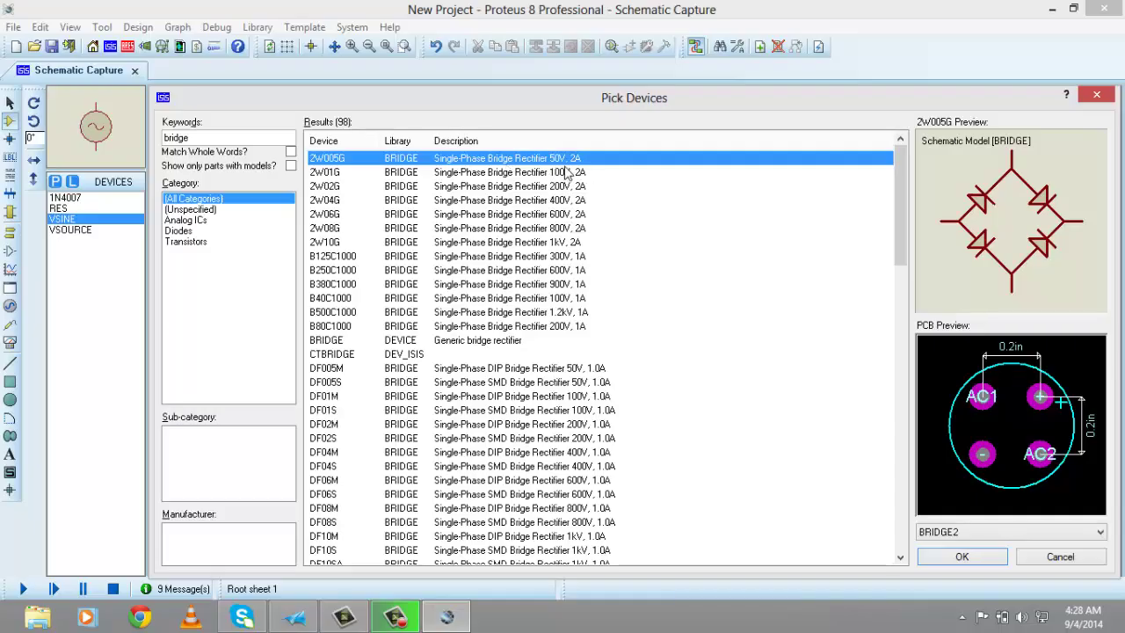
click(533, 202)
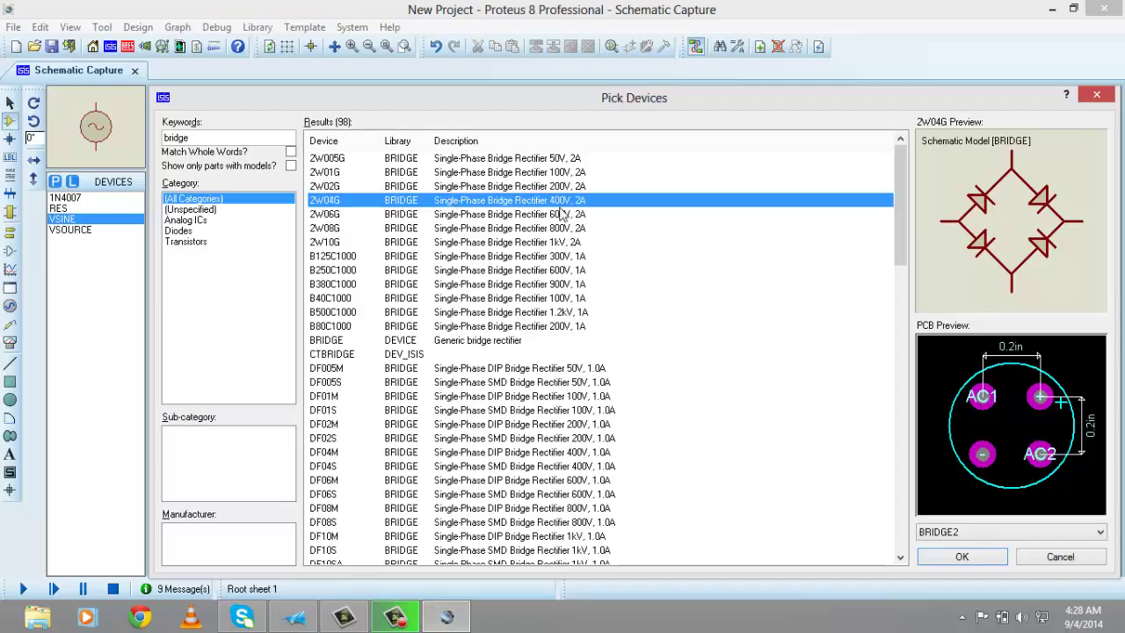
- Add the 2W04G to the project and place bridge rectifier BR1 on the sheet
click(987, 557)
click(502, 237)
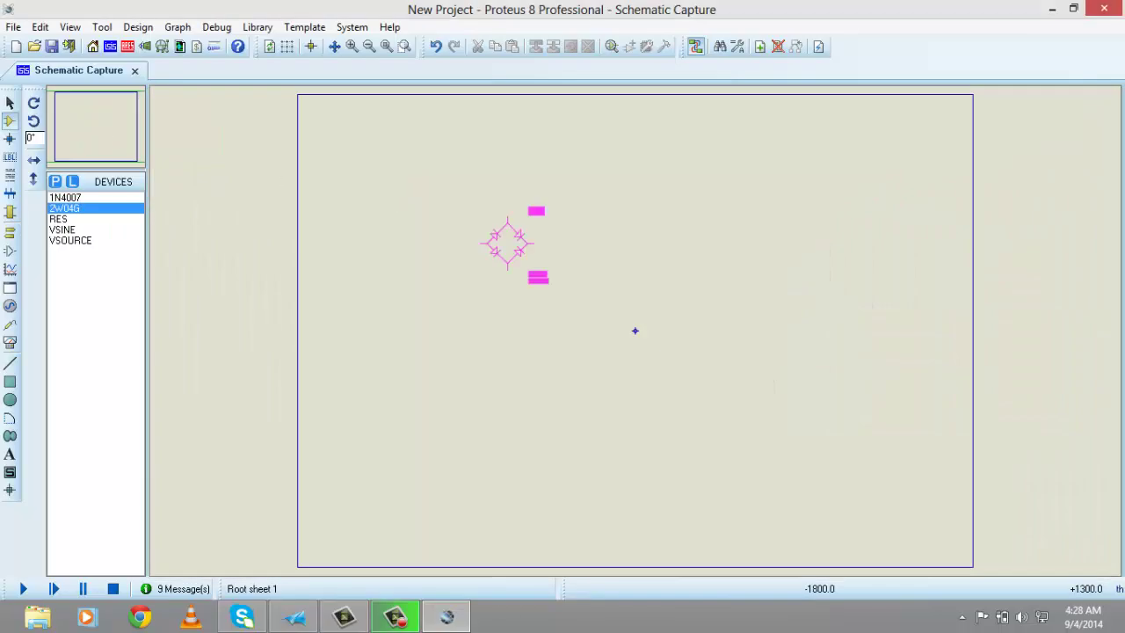
click(541, 239)
key(F6)
click(103, 122)
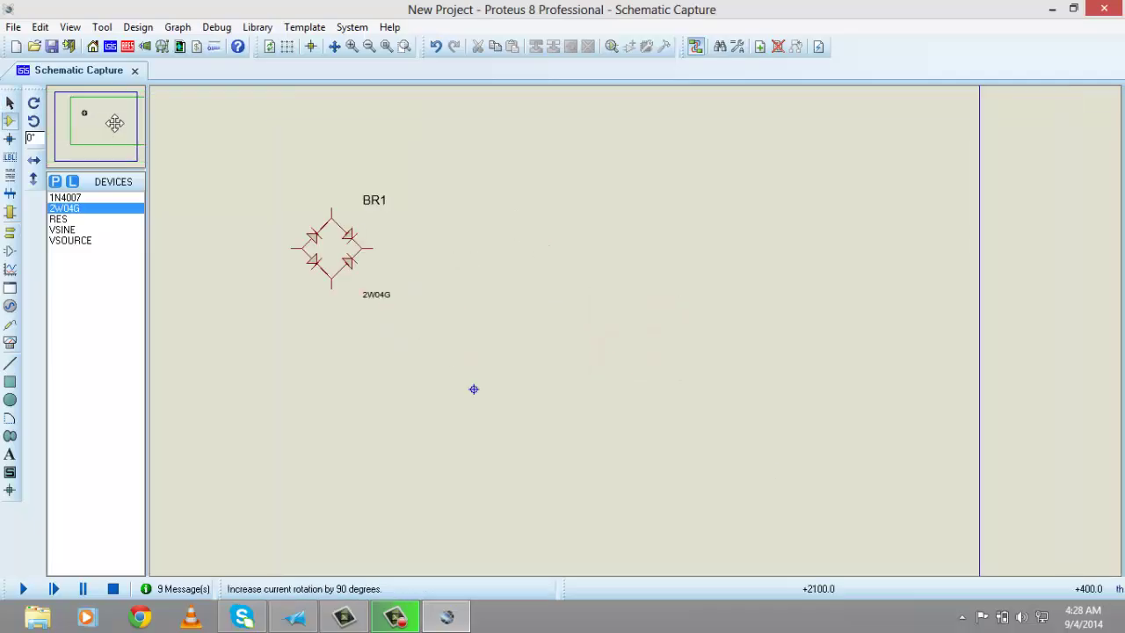
scroll(94, 124, up, 1)
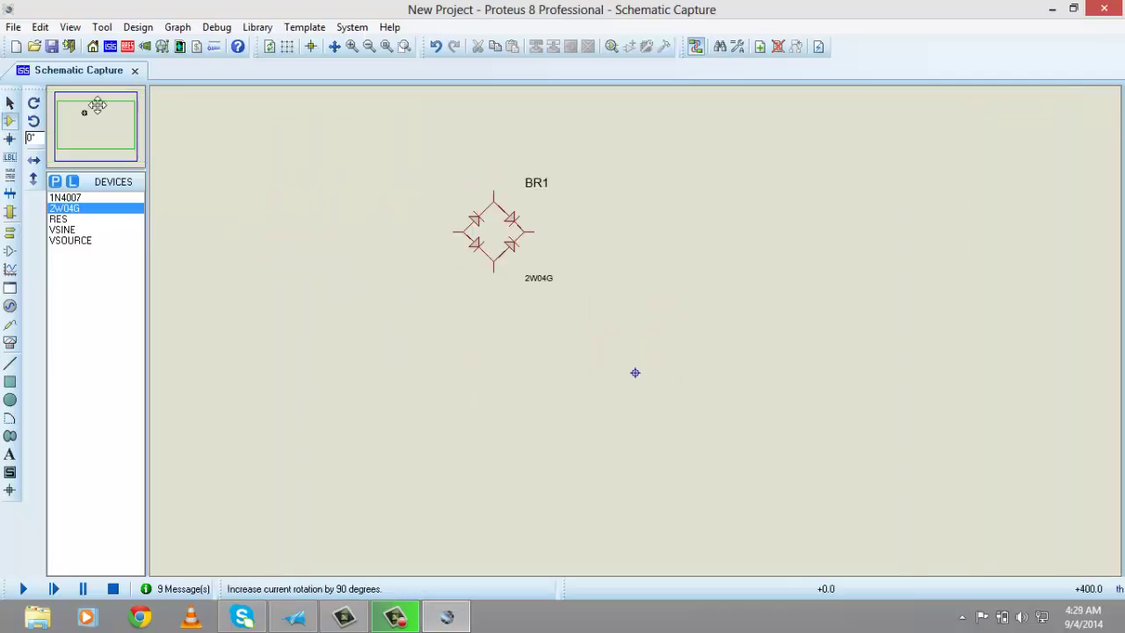
scroll(101, 126, down, 1)
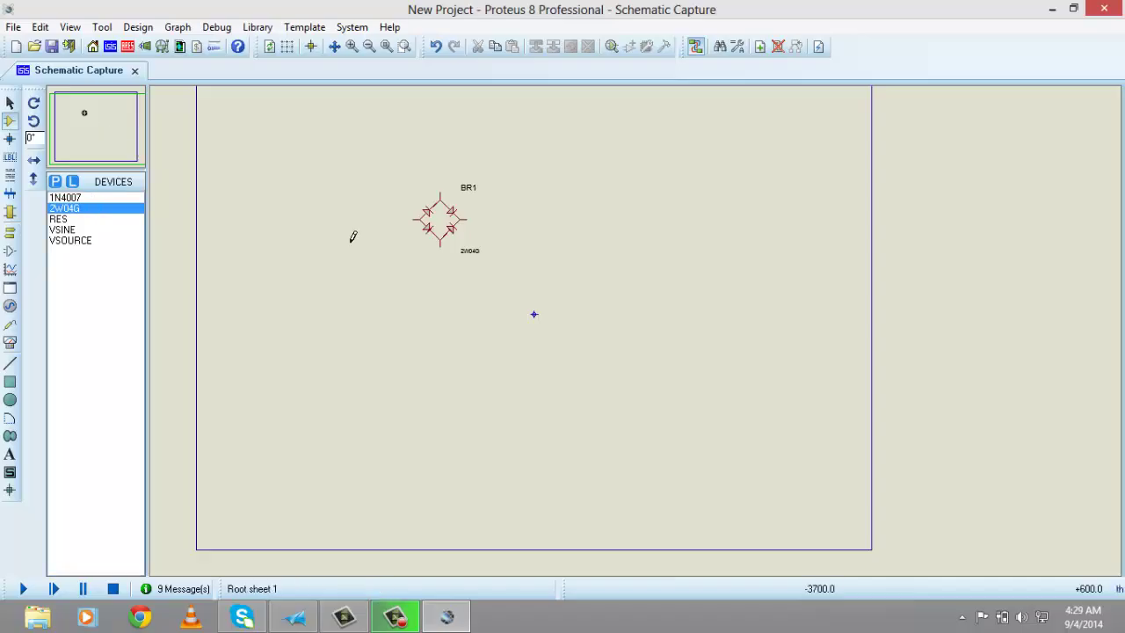
- Place sine source V1 (VSINE) to the left of BR1
key(F6)
click(55, 123)
scroll(85, 107, up, 1)
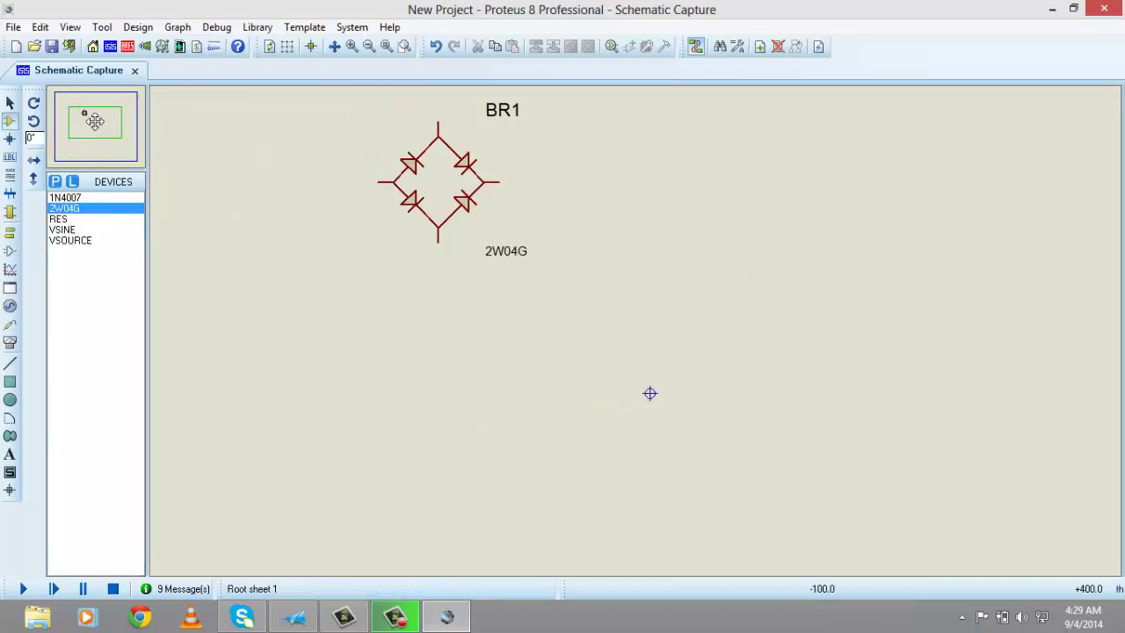
click(95, 117)
click(58, 219)
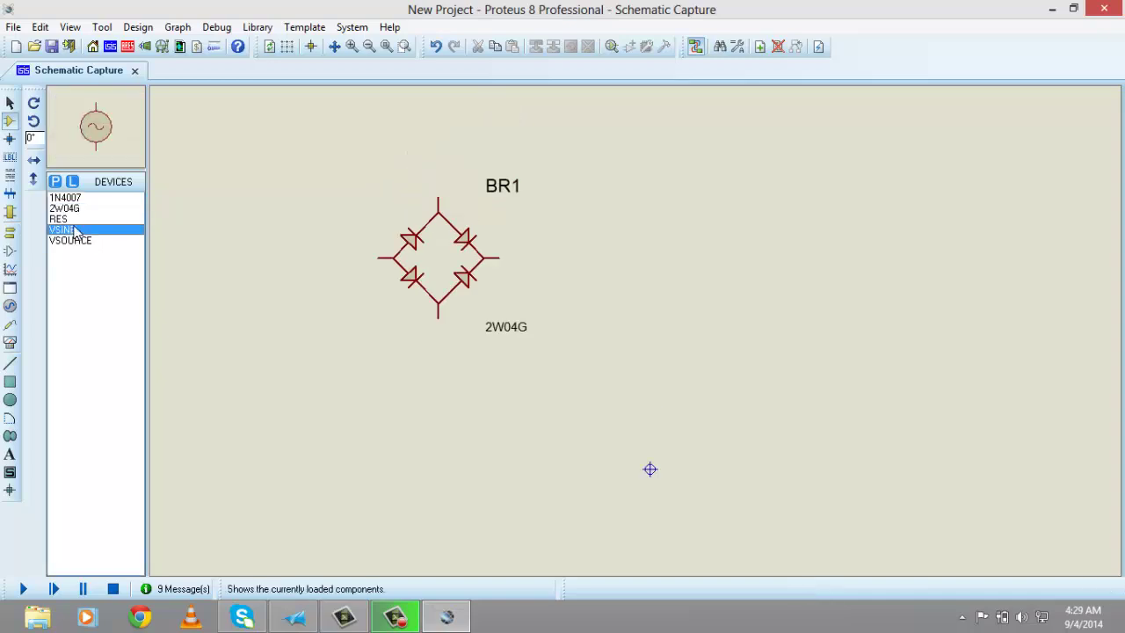
click(255, 257)
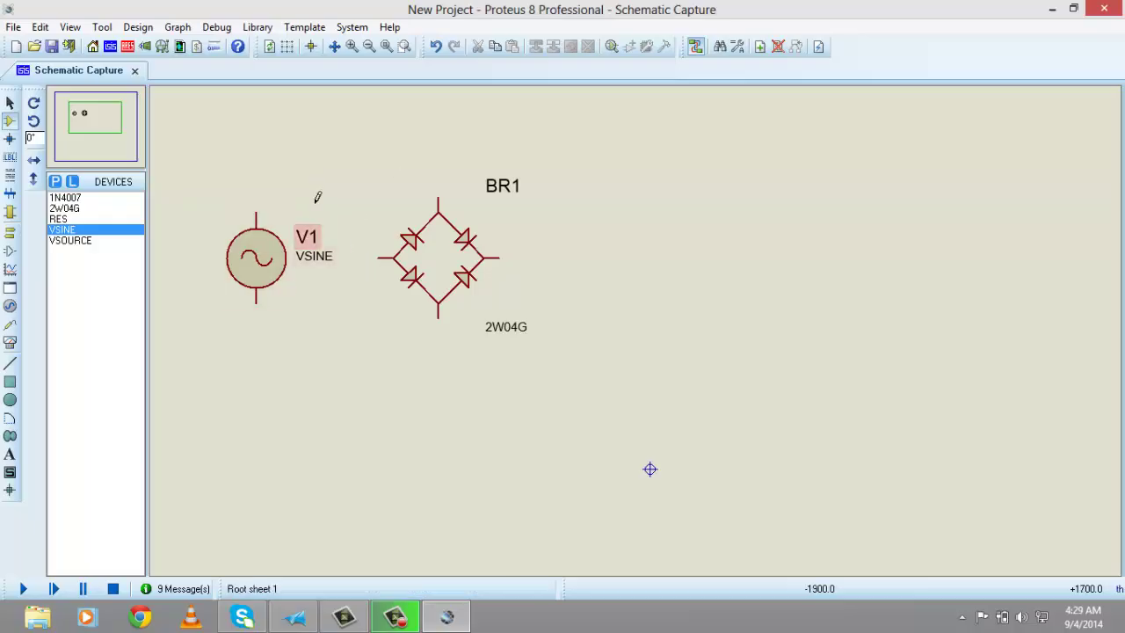
- Wire V1's top terminal to BR1's top pin and its bottom terminal to BR1's bottom pin
click(256, 212)
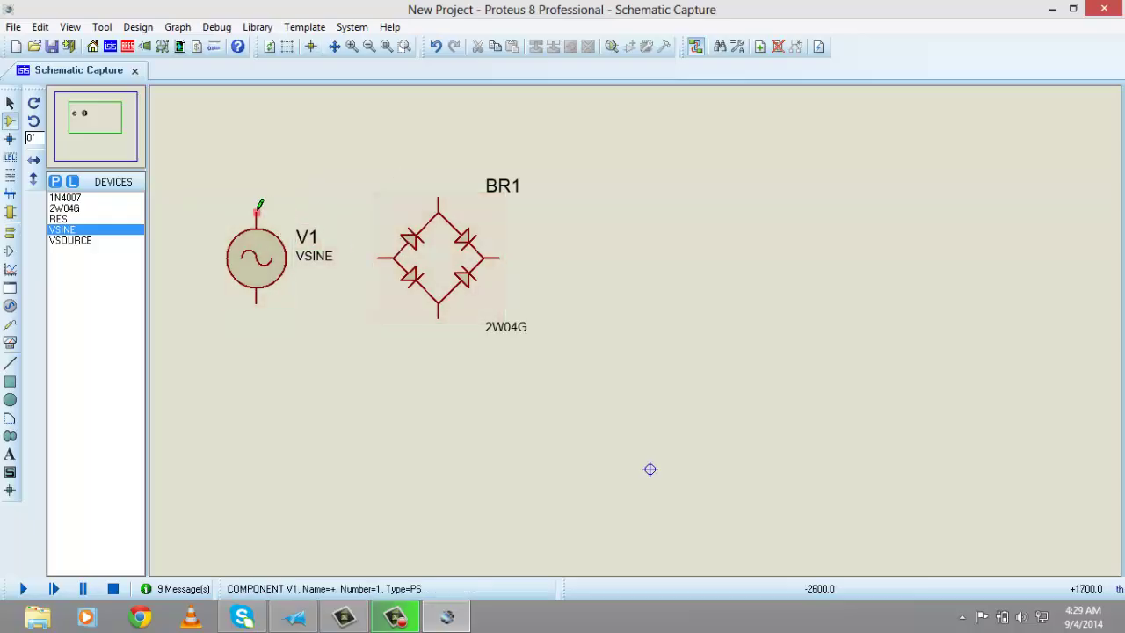
click(437, 200)
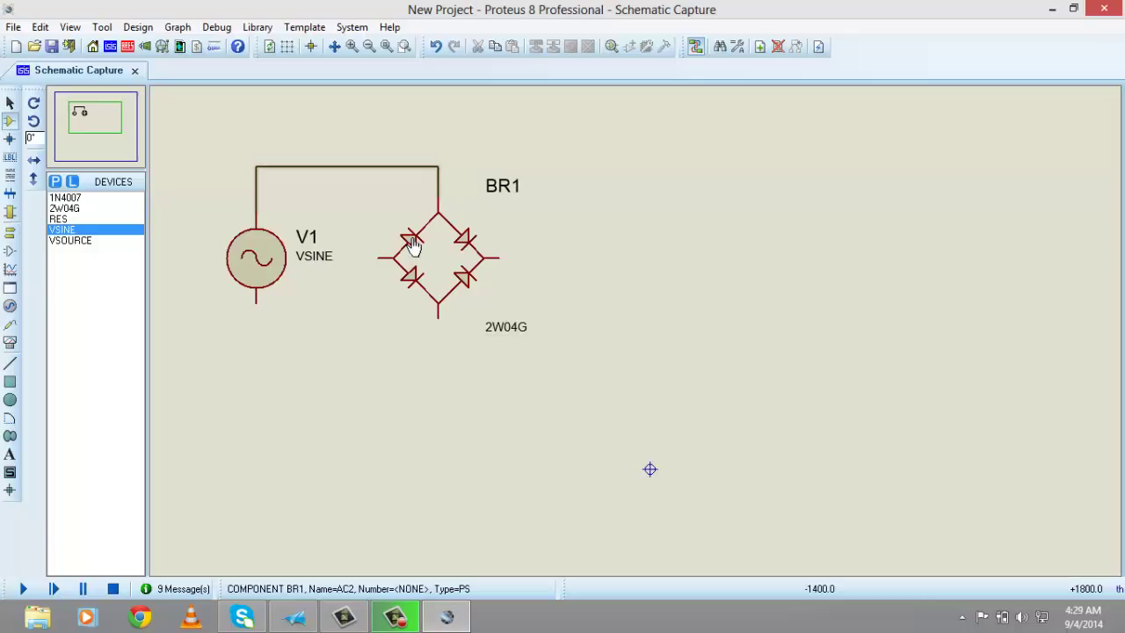
click(256, 302)
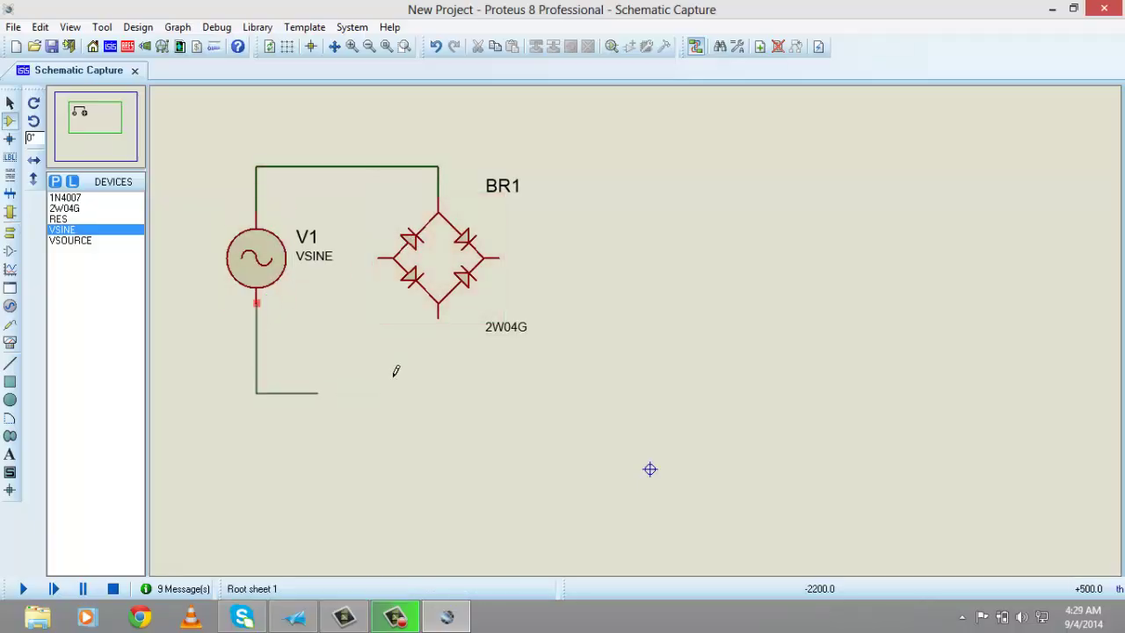
click(441, 310)
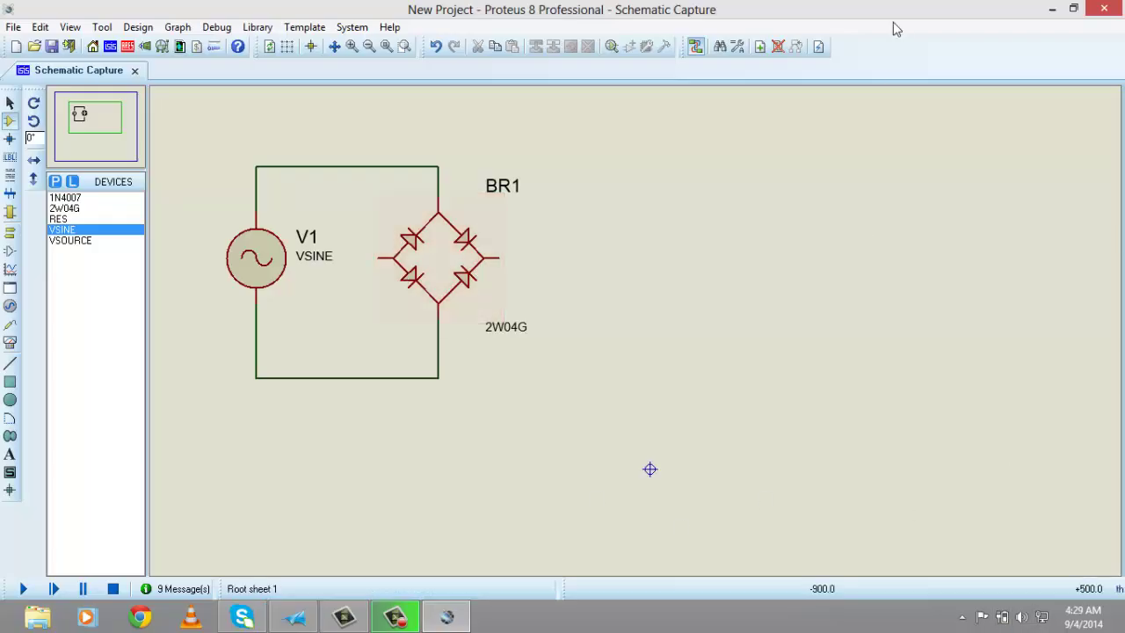
- Place a vertical 10k resistor R1 wired across BR1's right and left terminals
click(58, 218)
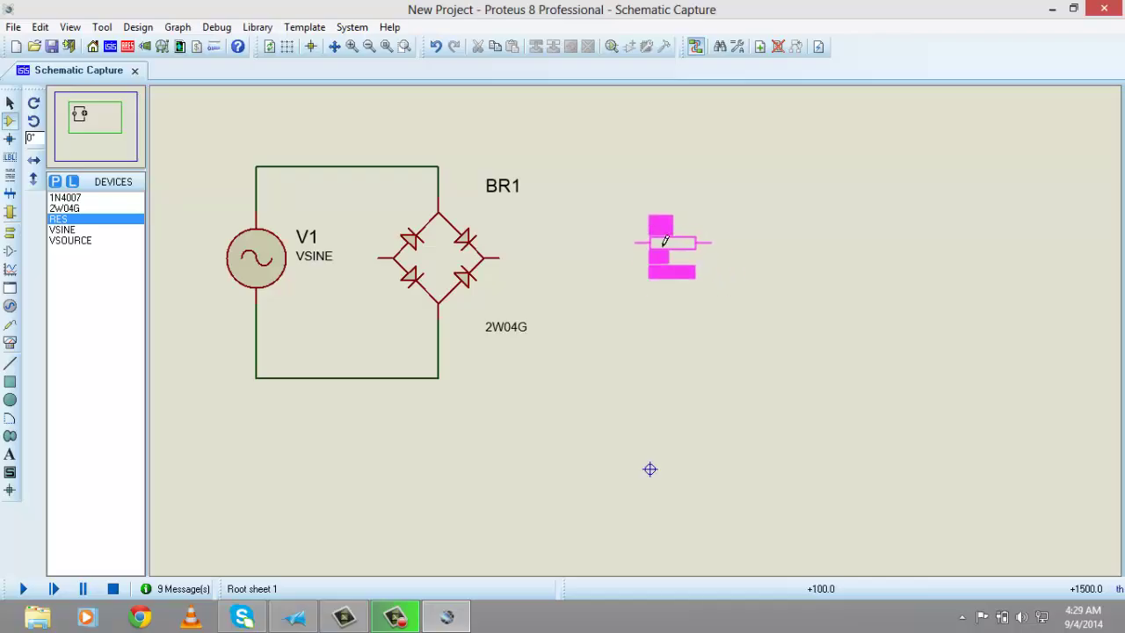
click(33, 121)
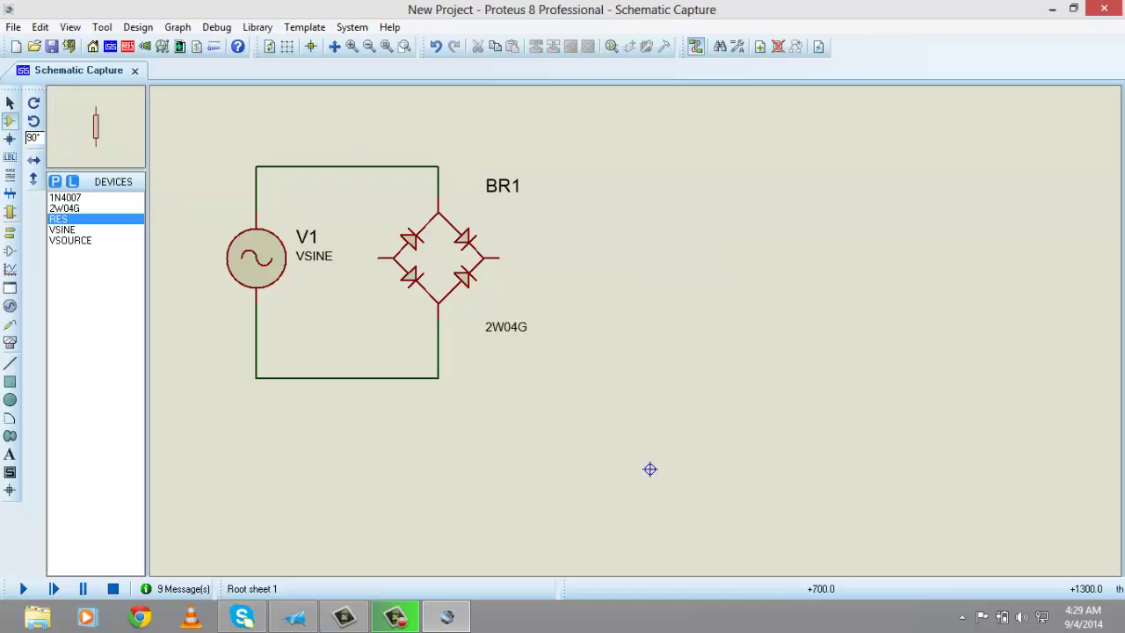
click(665, 326)
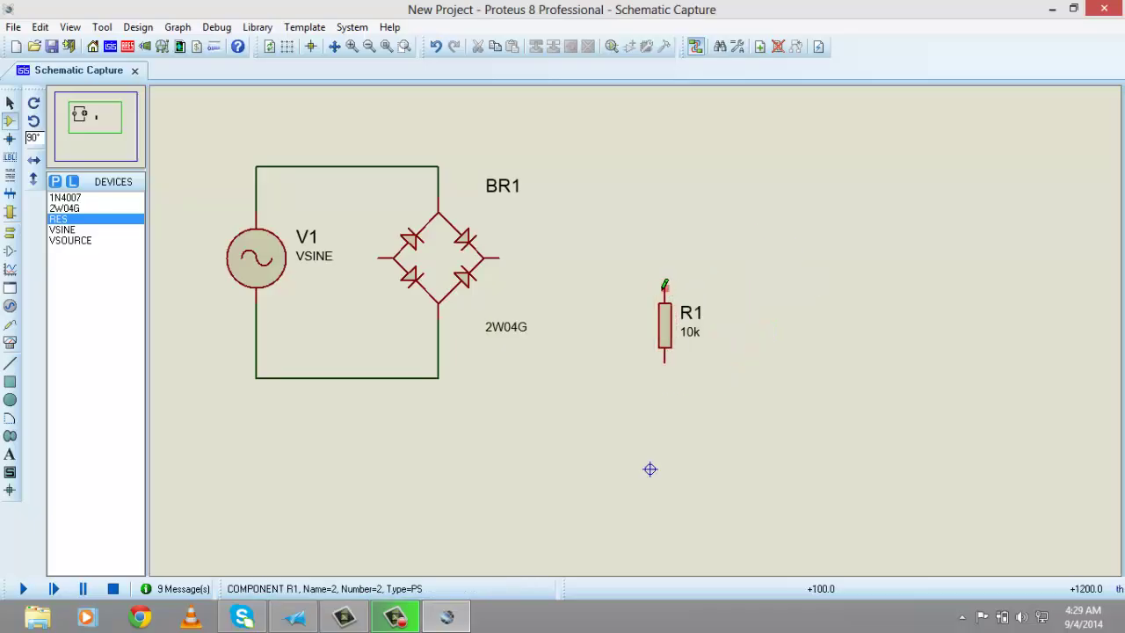
click(665, 288)
click(506, 261)
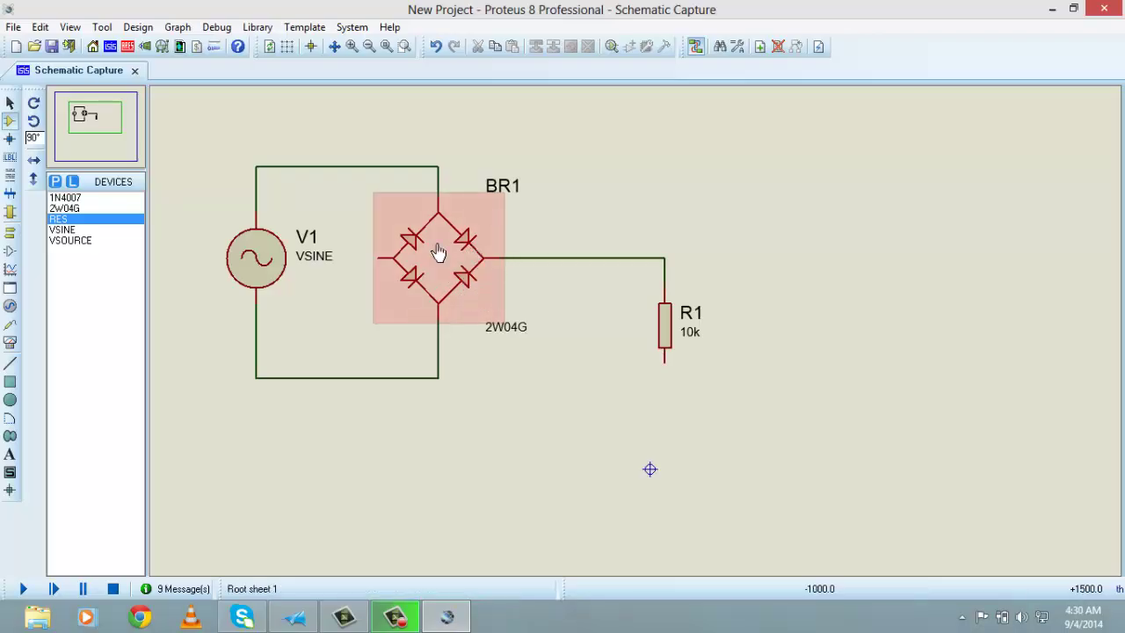
click(378, 258)
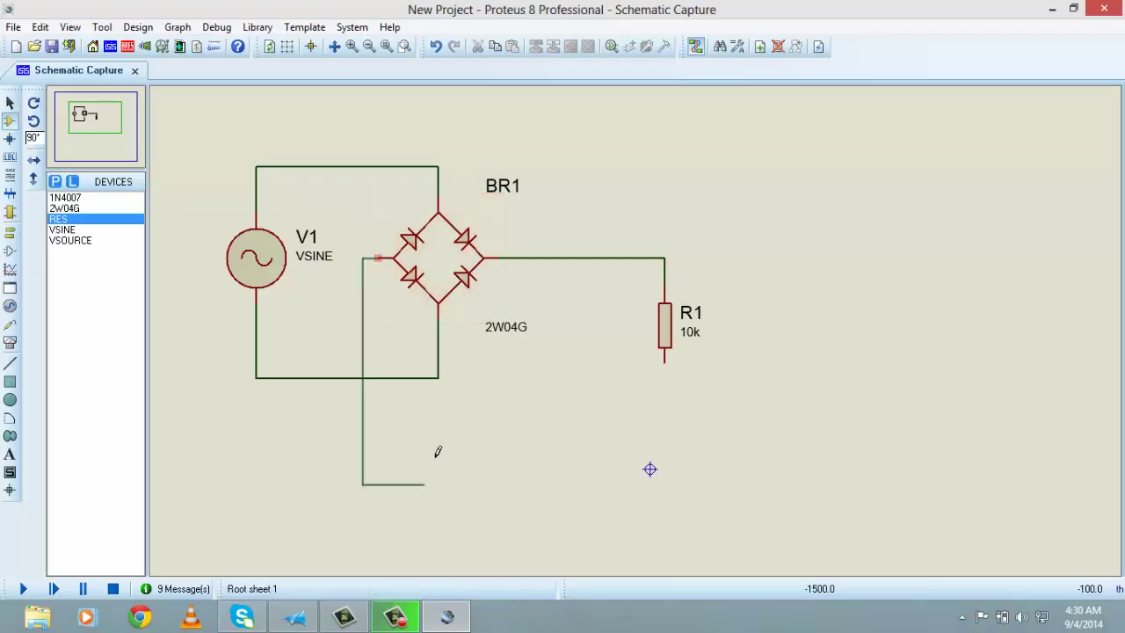
click(665, 363)
- Place a ground terminal and join it to the bottom return wire
click(10, 232)
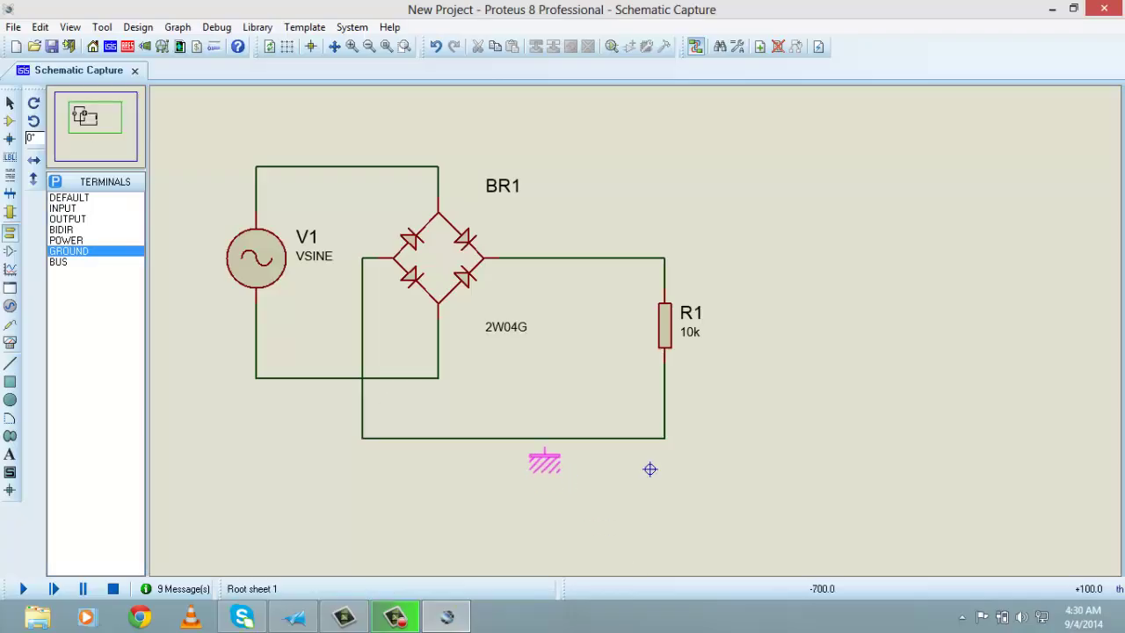
click(544, 463)
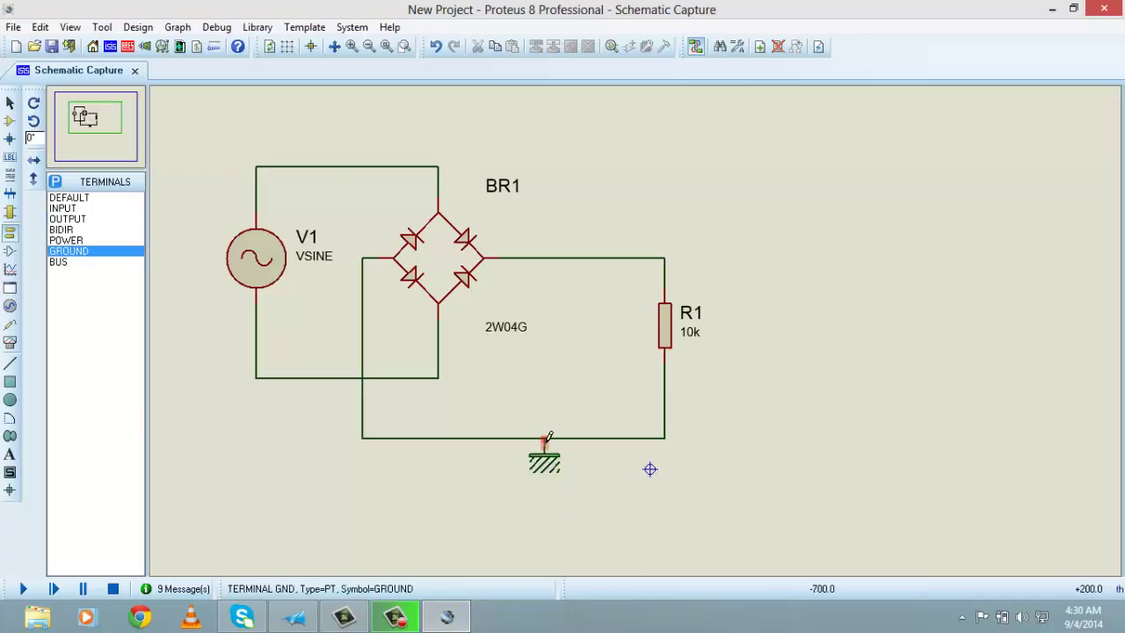
click(545, 443)
click(545, 438)
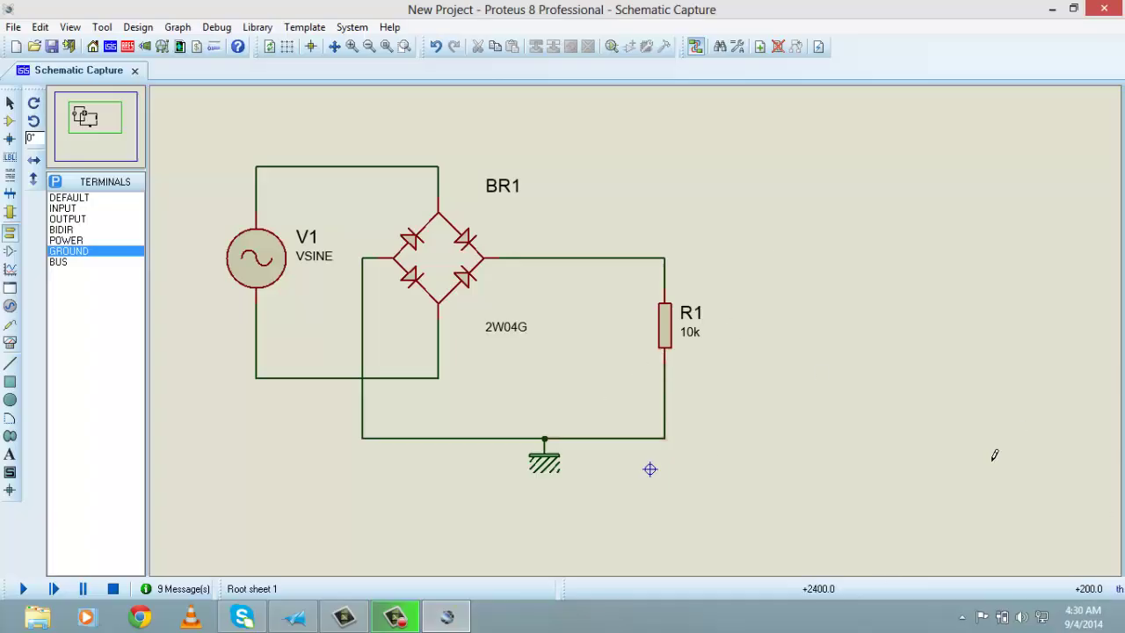
- Give sine source V1 amplitude 100 and frequency 50
double_click(259, 279)
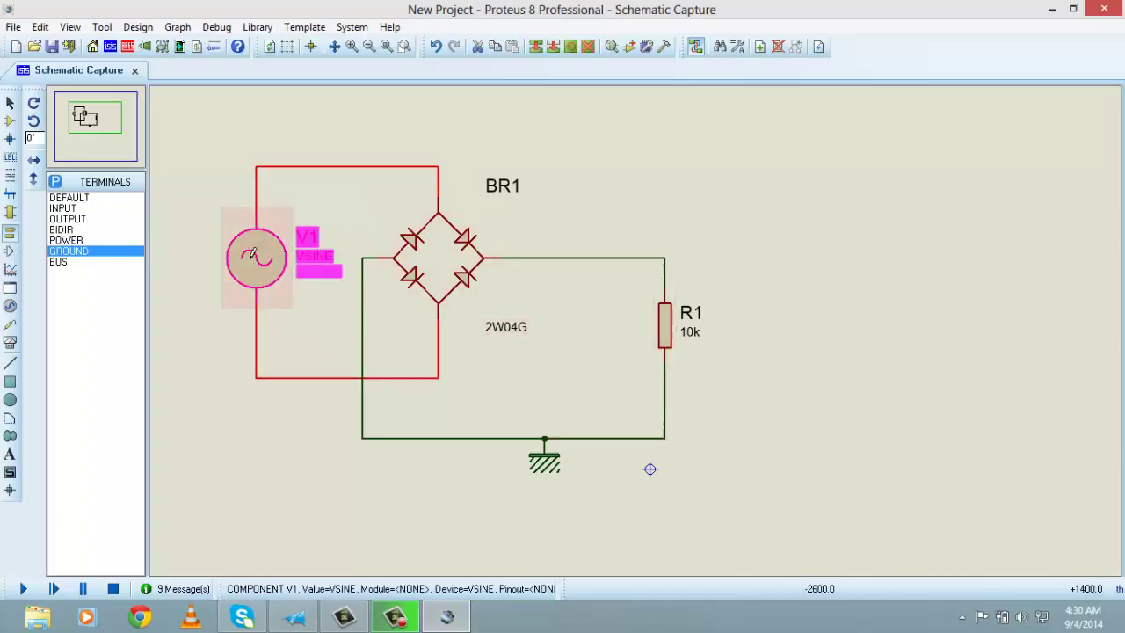
drag(436, 119, 488, 110)
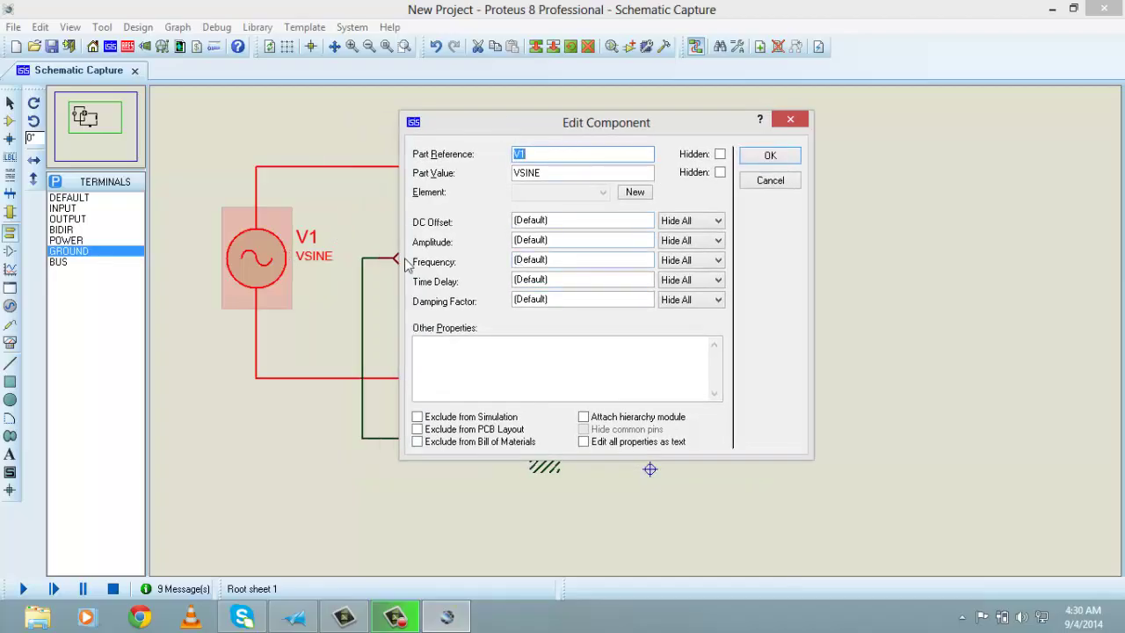
double_click(557, 242)
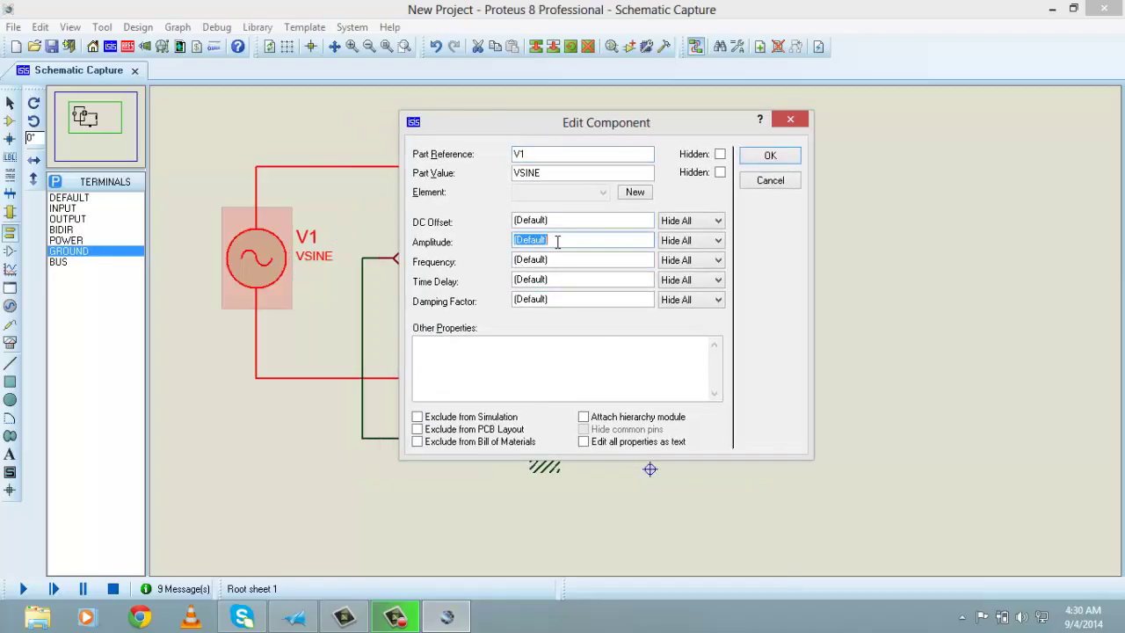
key(BackSpace)
double_click(545, 254)
key(BackSpace)
text(50)
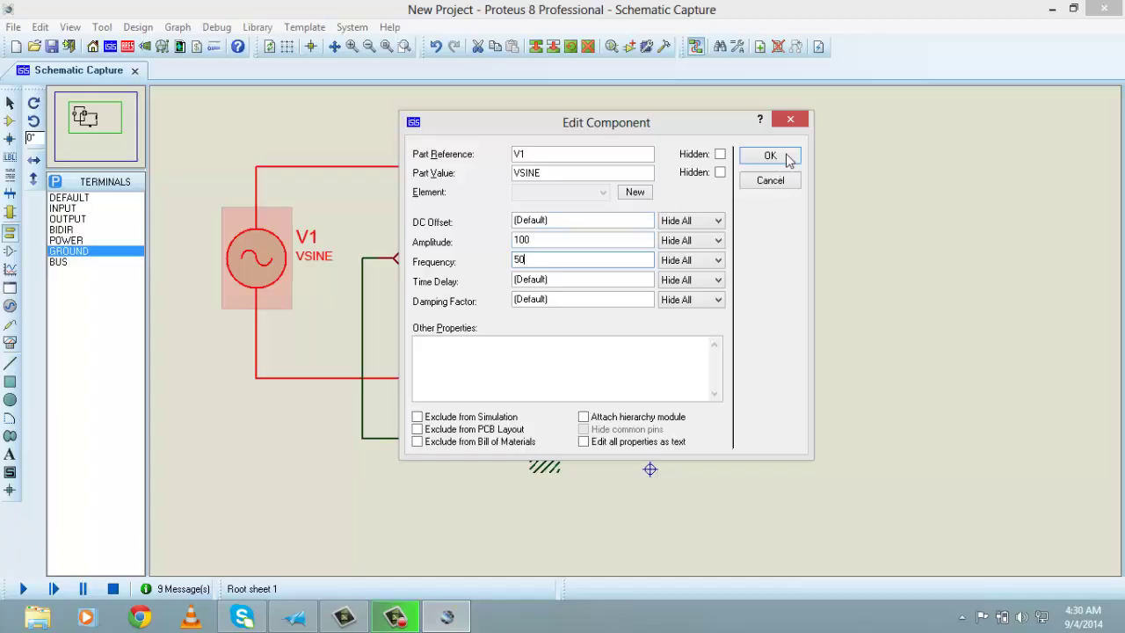
click(782, 155)
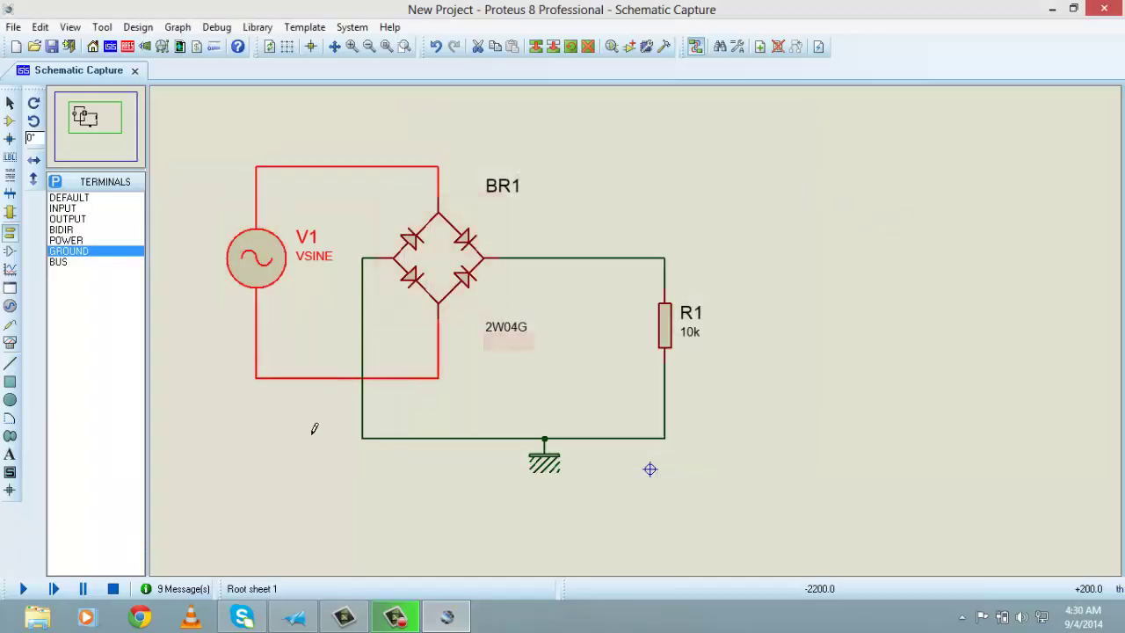
- Place an OSCILLOSCOPE right of the circuit and wire channel A to the wire above R1
click(316, 427)
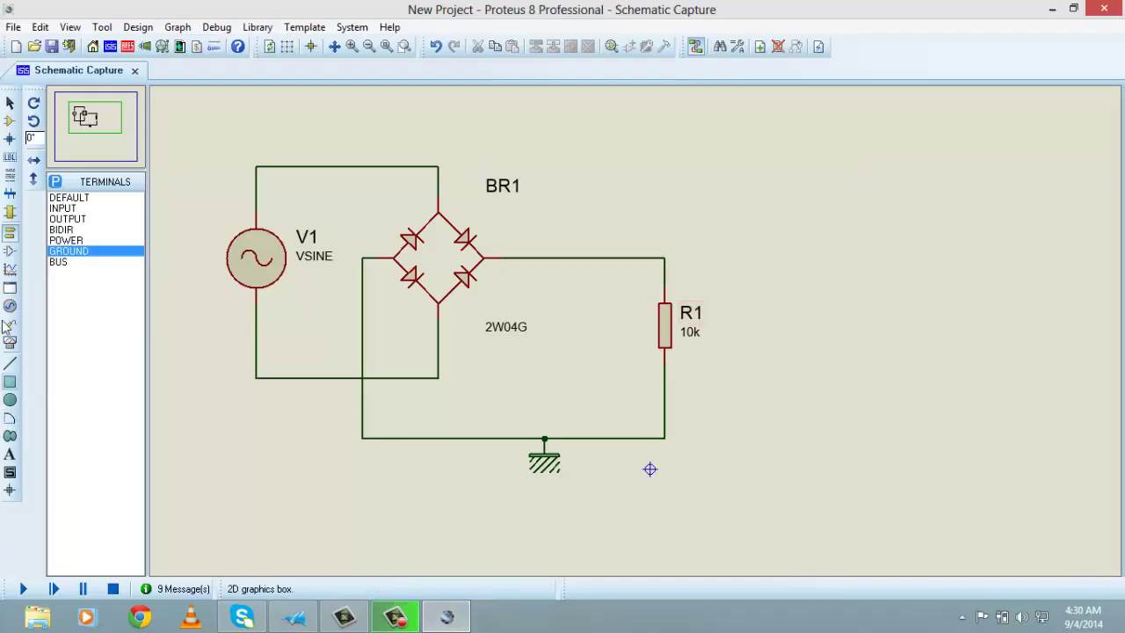
click(9, 343)
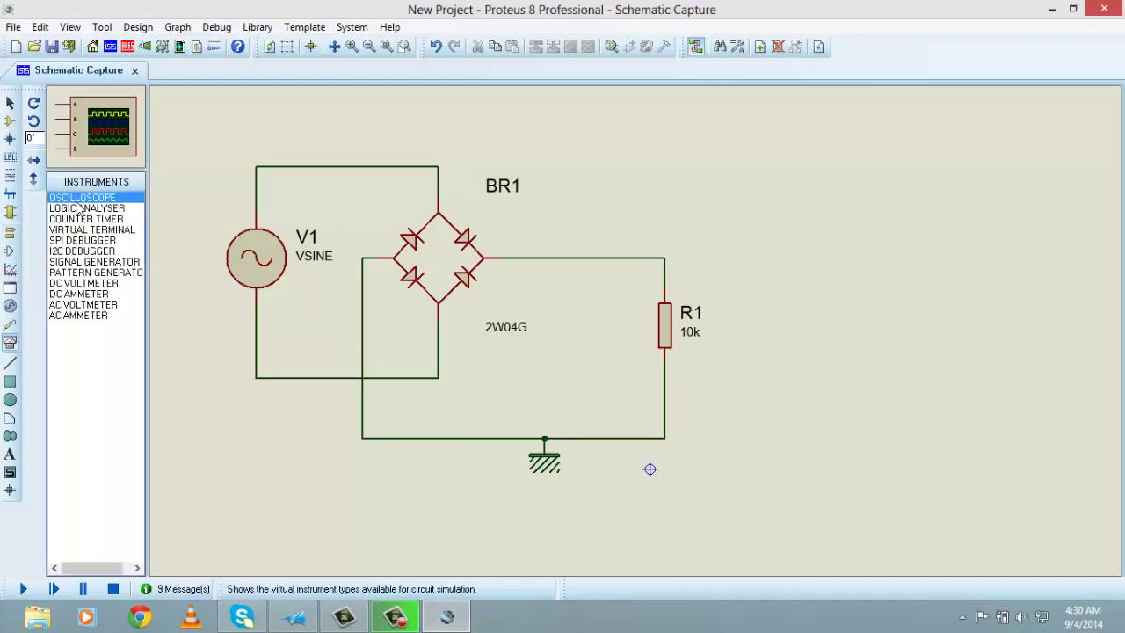
click(993, 272)
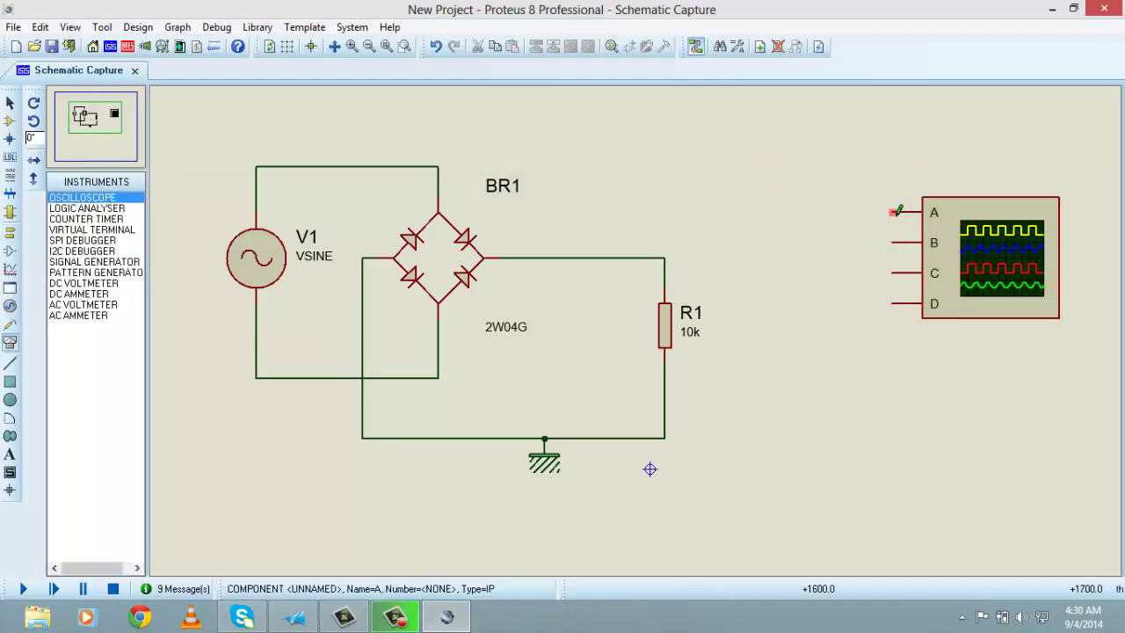
click(896, 213)
click(651, 257)
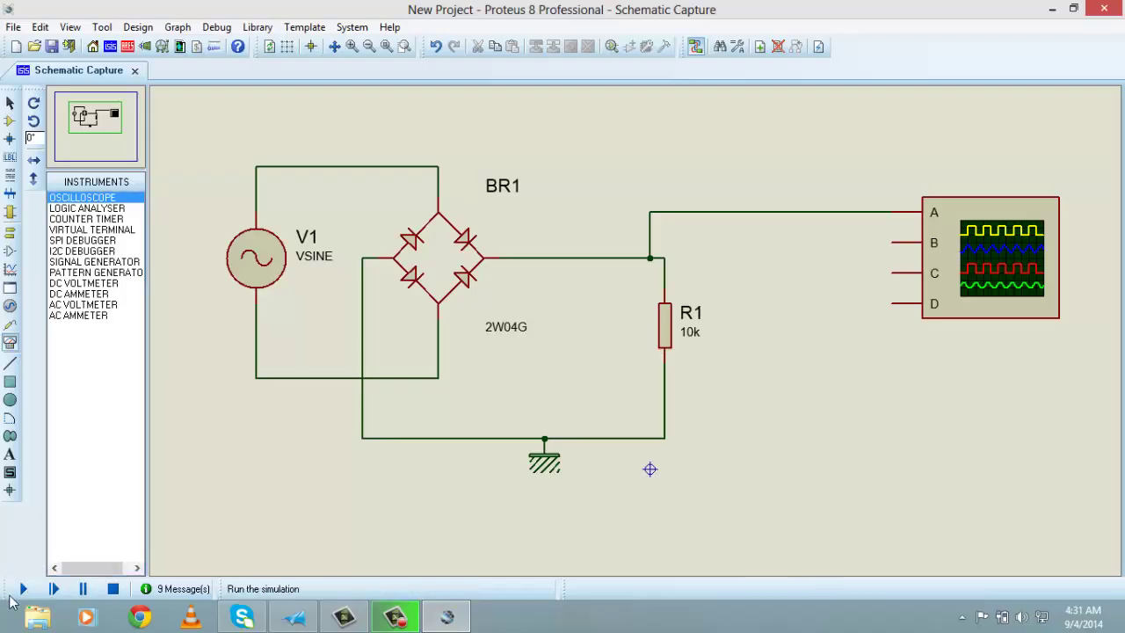
- Run the simulation with channel A at 10 mV/div and a 2 ms timebase
click(54, 588)
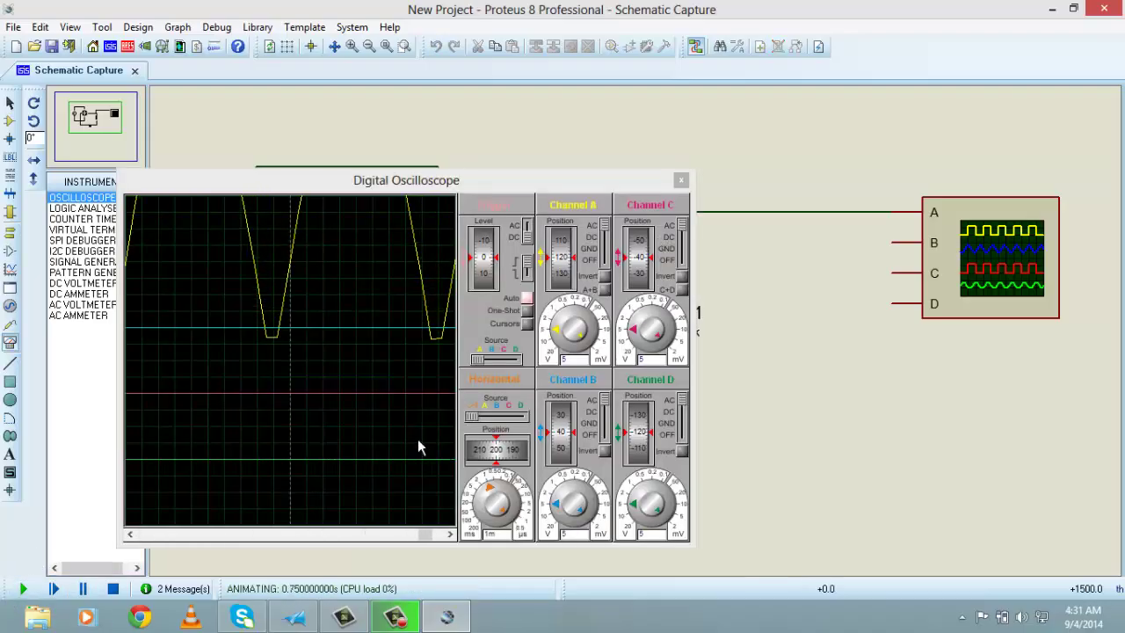
click(551, 350)
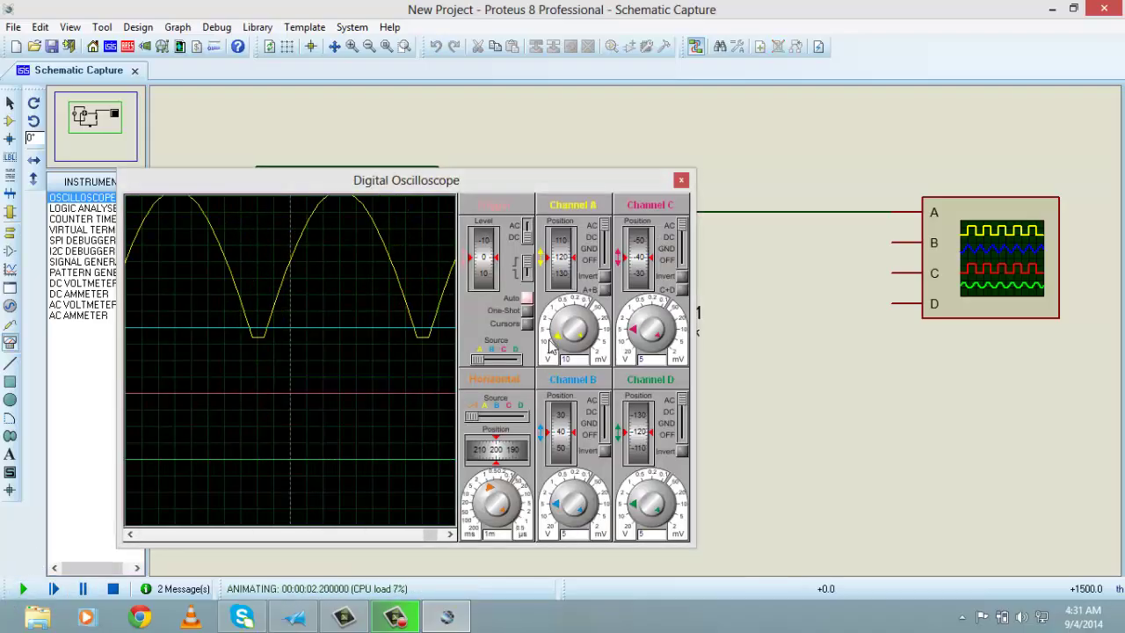
drag(560, 259, 560, 280)
click(485, 494)
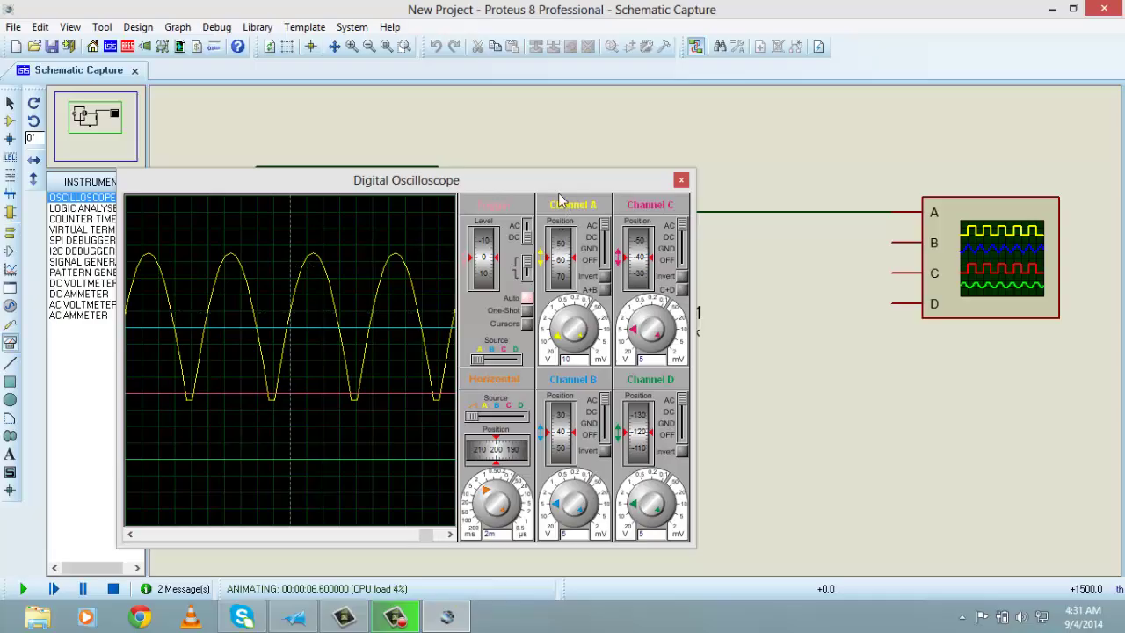
- Move the oscilloscope window near the top to uncover the schematic
drag(665, 187, 968, 257)
drag(861, 259, 638, 116)
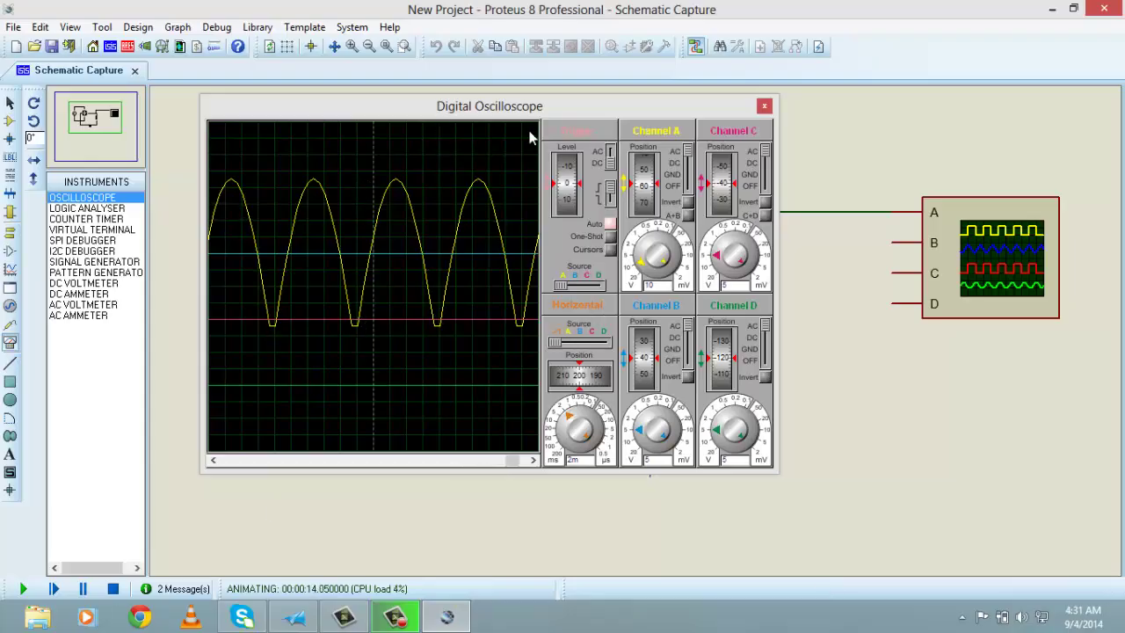
mouse_move(526, 109)
mouse_down()
mouse_move(998, 249)
mouse_move(756, 490)
mouse_up()
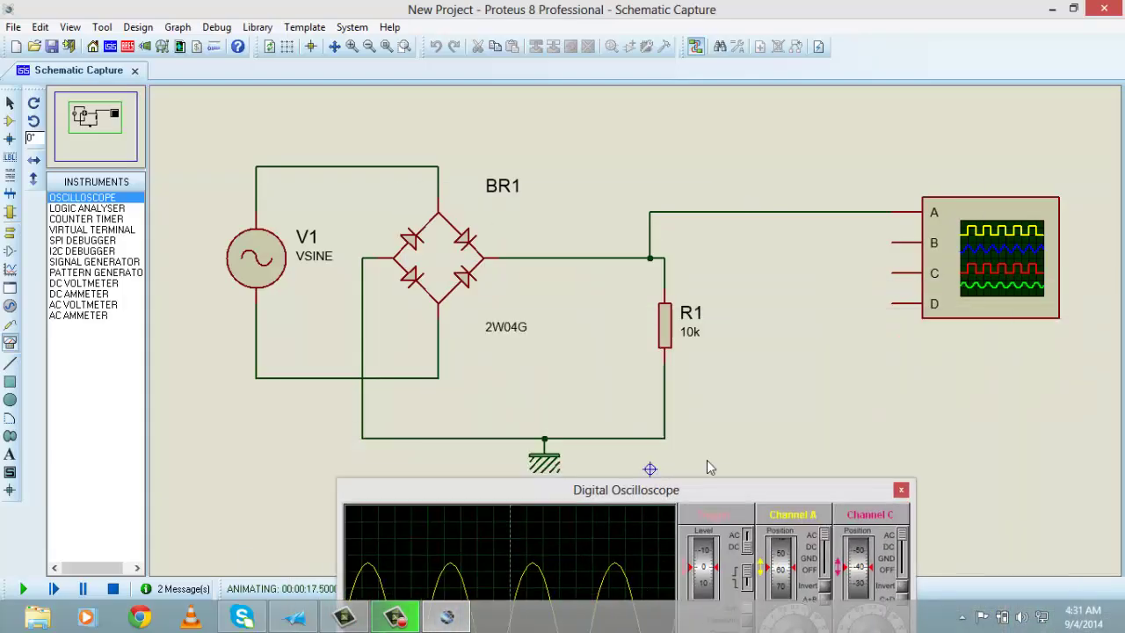
mouse_move(755, 490)
mouse_down()
mouse_move(747, 519)
mouse_move(740, 59)
mouse_up()
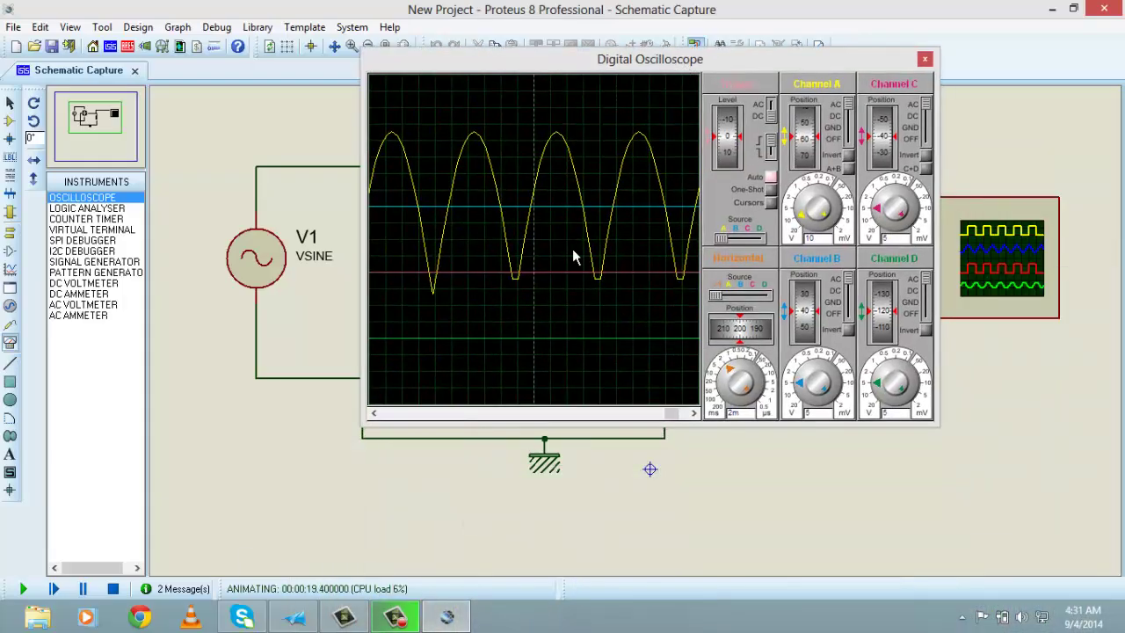